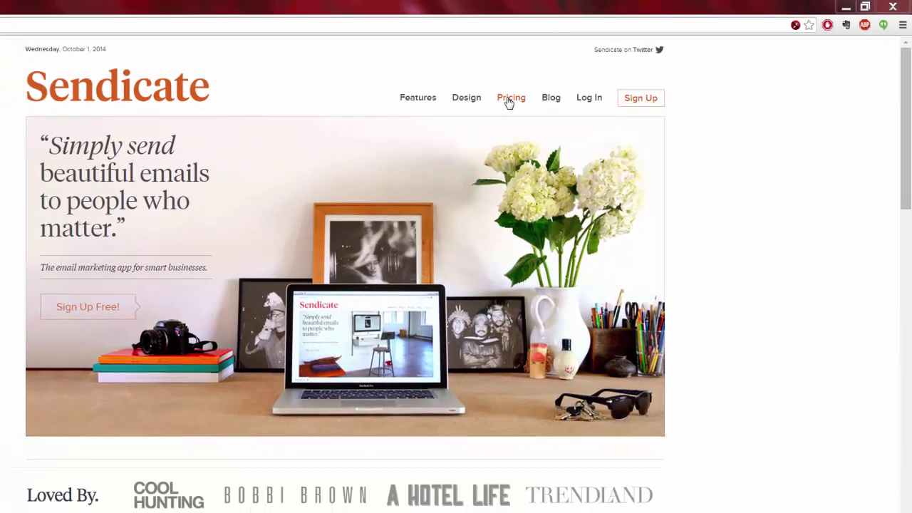
- Check the pricing section, then go to sign-in and begin entering the account email
{"action": "left_click", "coordinate": [510, 98]}
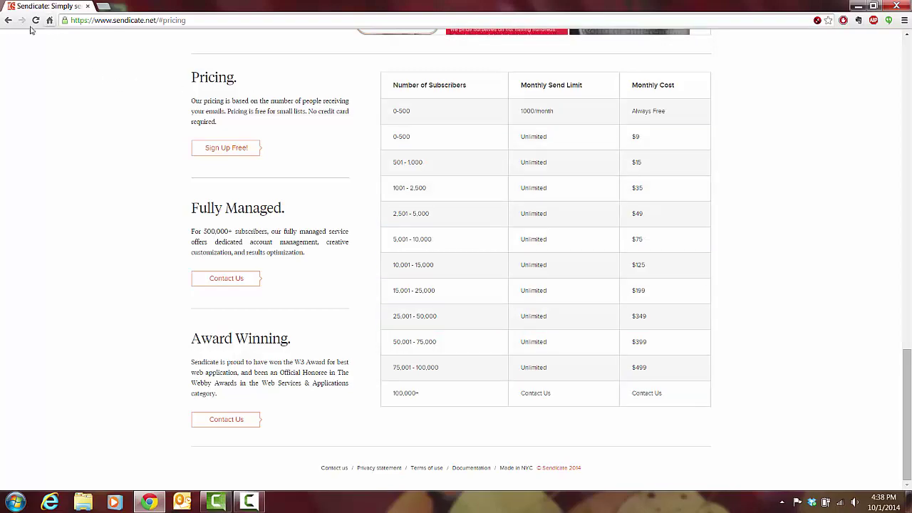
{"action": "scroll", "coordinate": [123, 101], "scroll_direction": "up", "scroll_amount": 3}
{"action": "scroll", "coordinate": [122, 101], "scroll_direction": "up", "scroll_amount": 6}
{"action": "scroll", "coordinate": [123, 101], "scroll_direction": "up", "scroll_amount": 6}
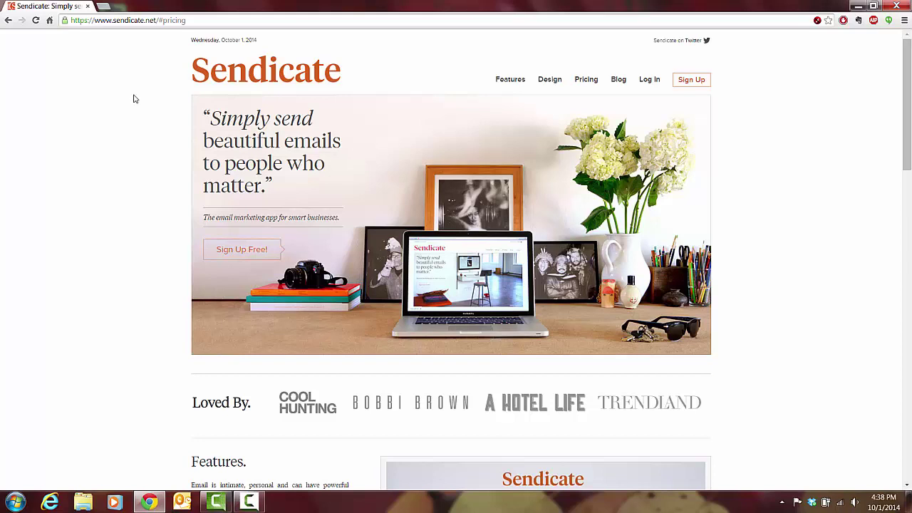
{"action": "left_click", "coordinate": [650, 80]}
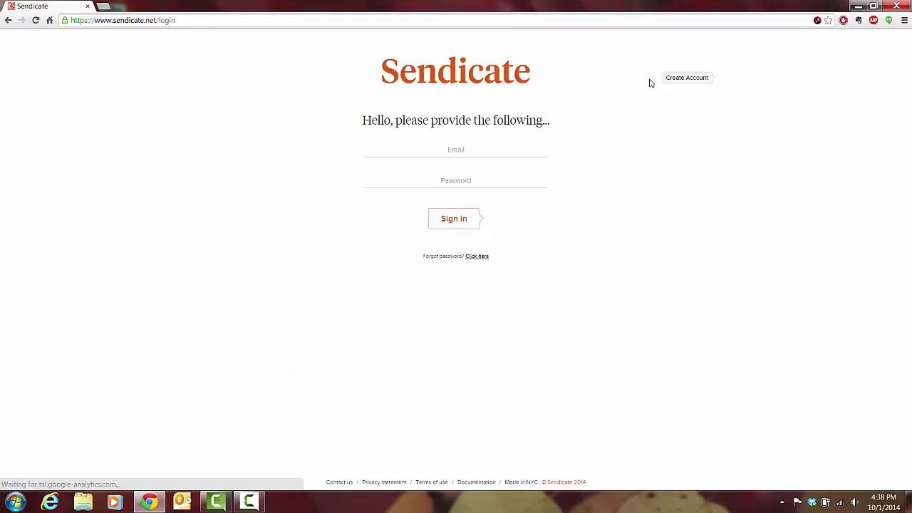
{"action": "left_click", "coordinate": [463, 151]}
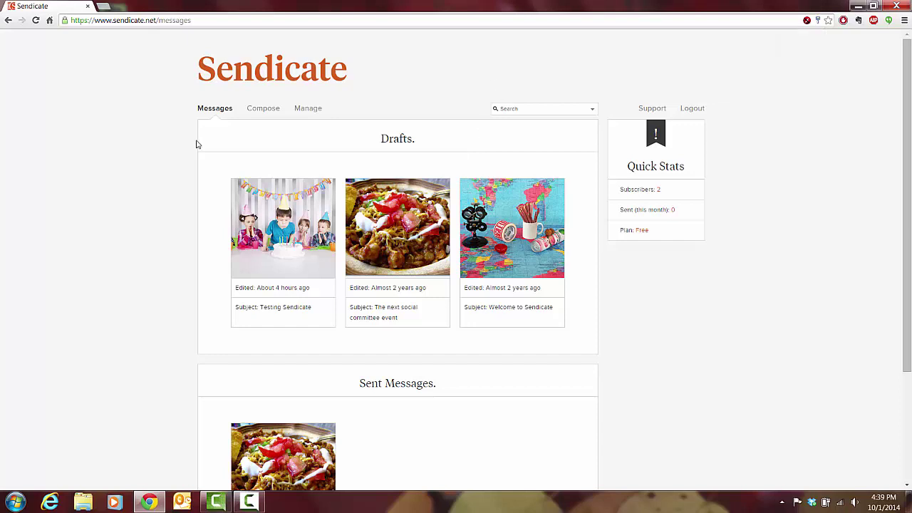
- Browse the six built-in email designs in the Browse Designs by Sendicate gallery
{"action": "scroll", "coordinate": [143, 167], "scroll_direction": "down", "scroll_amount": 2}
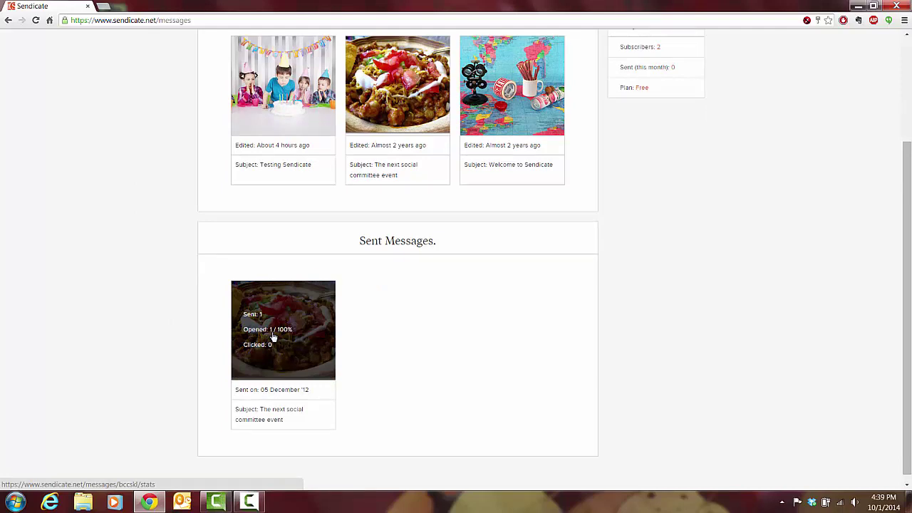
{"action": "scroll", "coordinate": [171, 310], "scroll_direction": "up", "scroll_amount": 2}
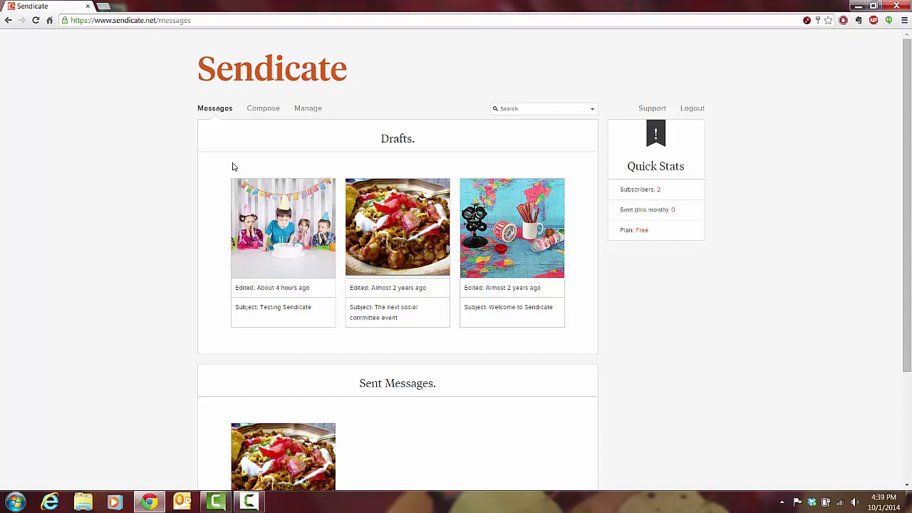
{"action": "mouse_move", "coordinate": [308, 108]}
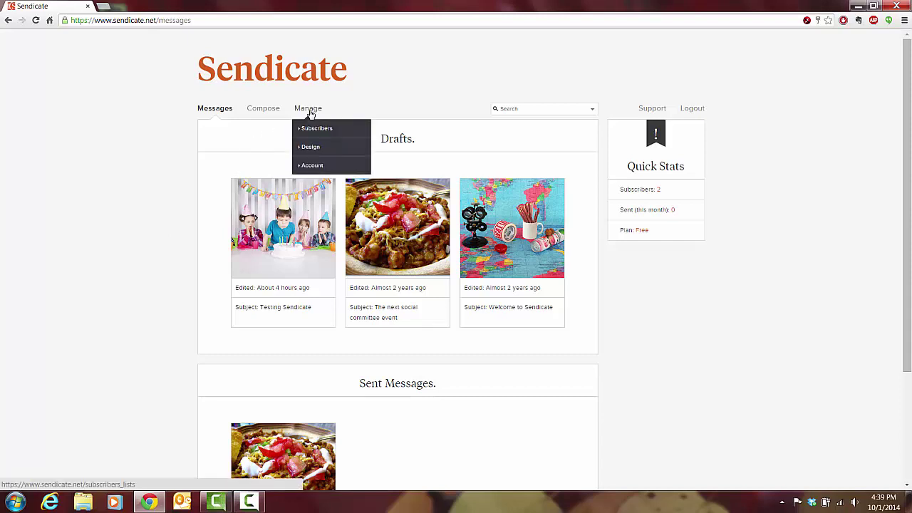
{"action": "left_click", "coordinate": [312, 146]}
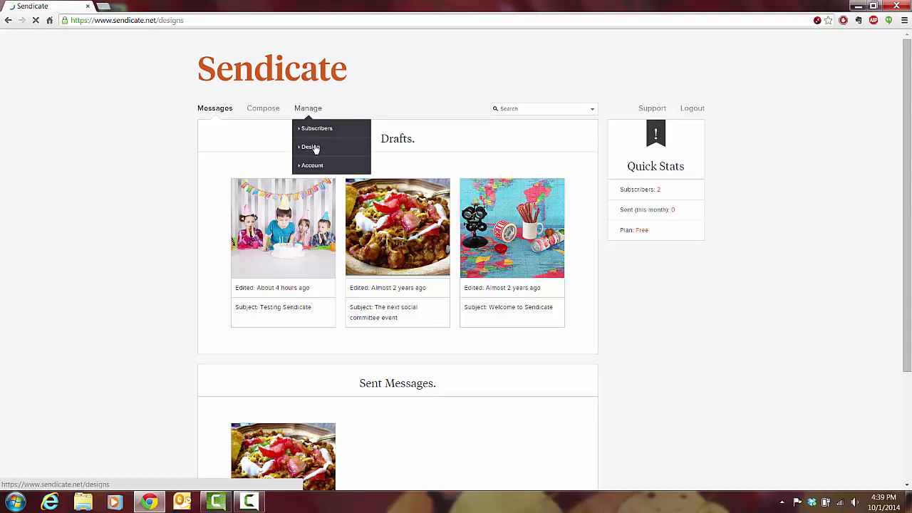
{"action": "scroll", "coordinate": [179, 190], "scroll_direction": "down", "scroll_amount": 3}
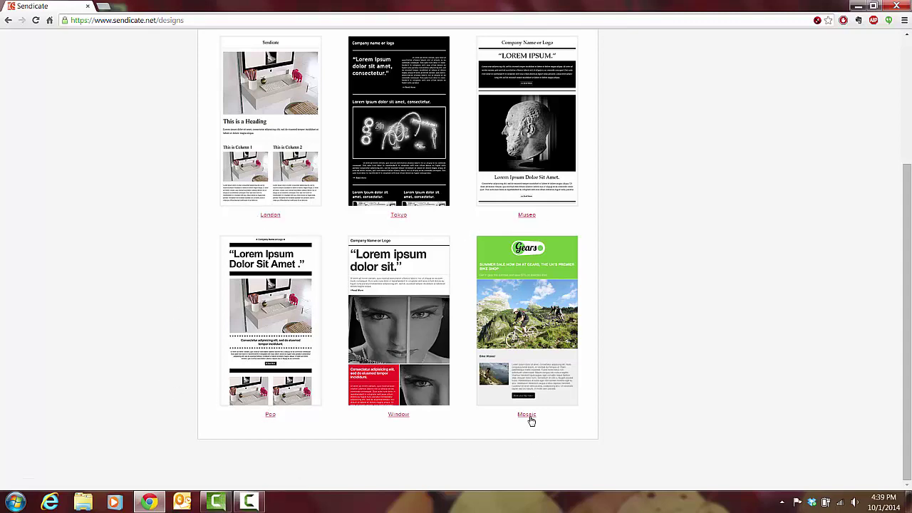
{"action": "scroll", "coordinate": [136, 348], "scroll_direction": "up", "scroll_amount": 1}
{"action": "scroll", "coordinate": [136, 348], "scroll_direction": "up", "scroll_amount": 3}
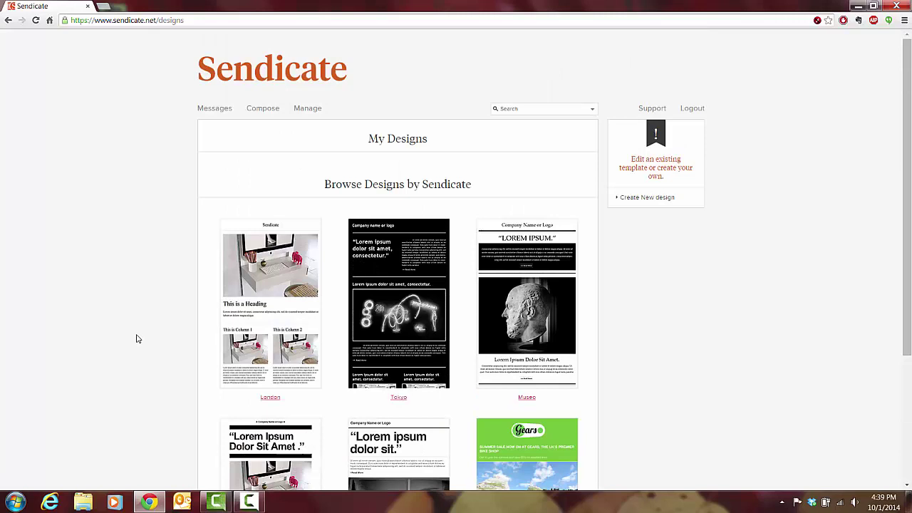
- Compose a new email addressed to the two-member Friends list
{"action": "left_click", "coordinate": [265, 109]}
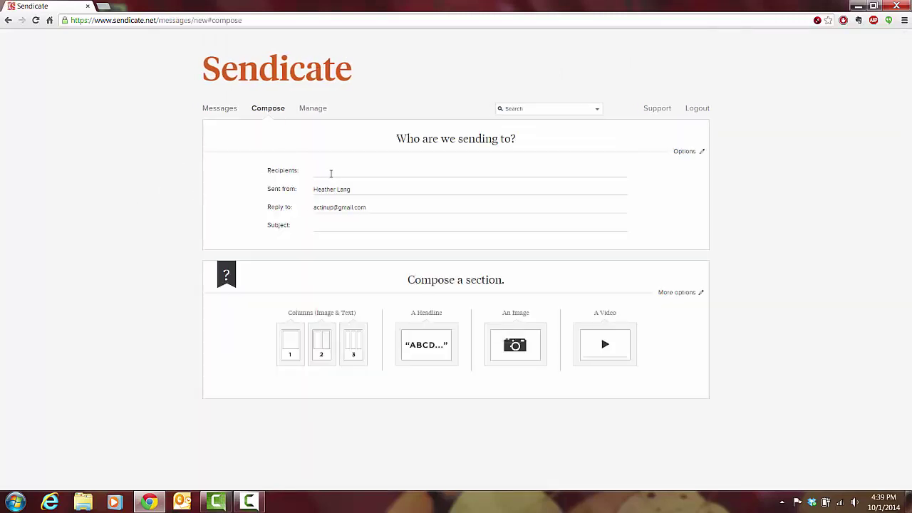
{"action": "left_click", "coordinate": [332, 171]}
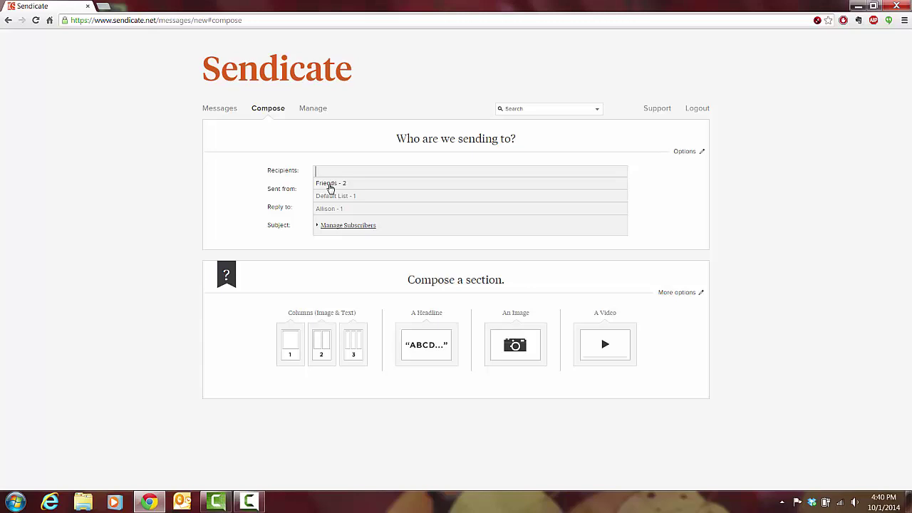
{"action": "left_click", "coordinate": [330, 186]}
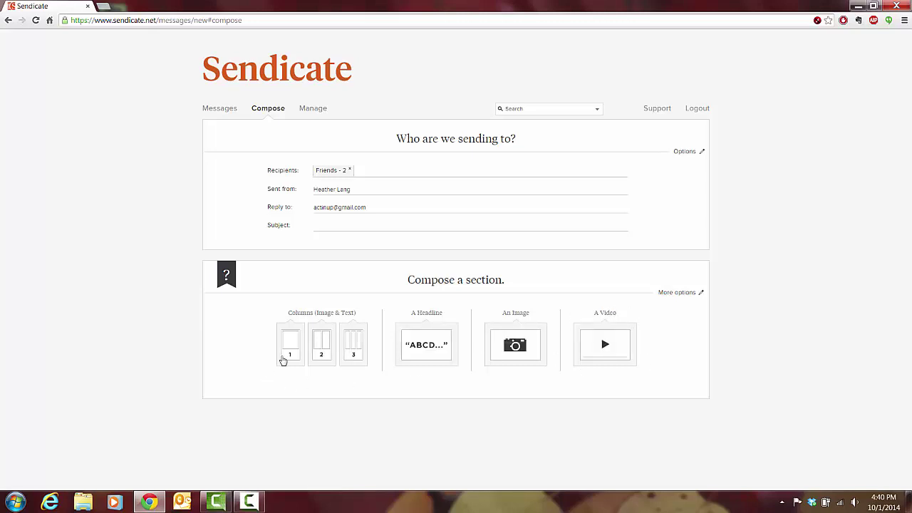
- Add a one-column section and title it 'Maker Space Camp!'
{"action": "left_click", "coordinate": [293, 346]}
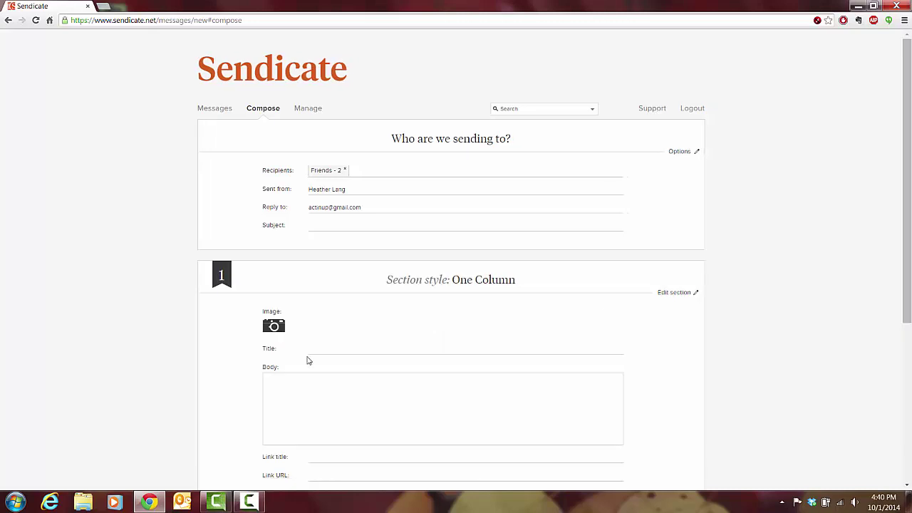
{"action": "left_click", "coordinate": [339, 346]}
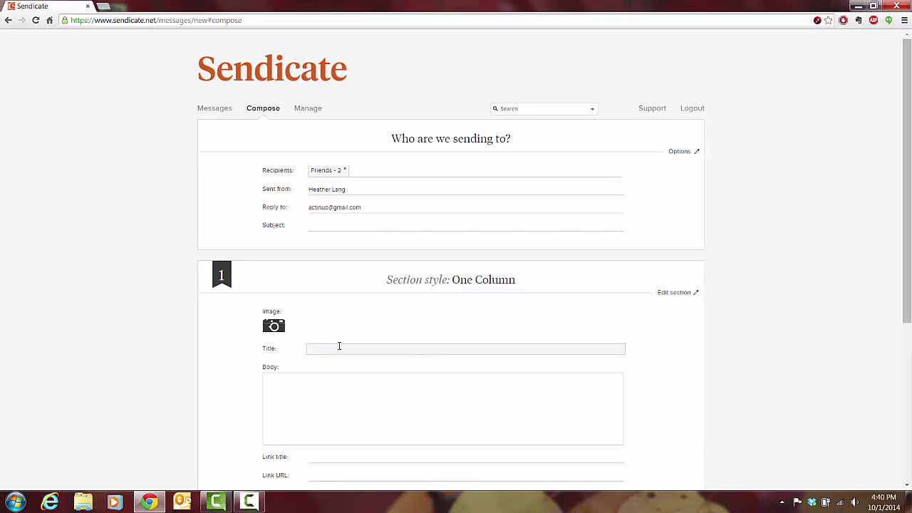
{"action": "type", "text": "Mak"}
{"action": "type", "text": "er Cp"}
{"action": "key", "text": "BackSpace"}
{"action": "key", "text": "BackSpace"}
{"action": "type", "text": "Space Camp"}
- Write the body inviting readers to Space Camp this Saturday, October 2nd
{"action": "left_click", "coordinate": [329, 381]}
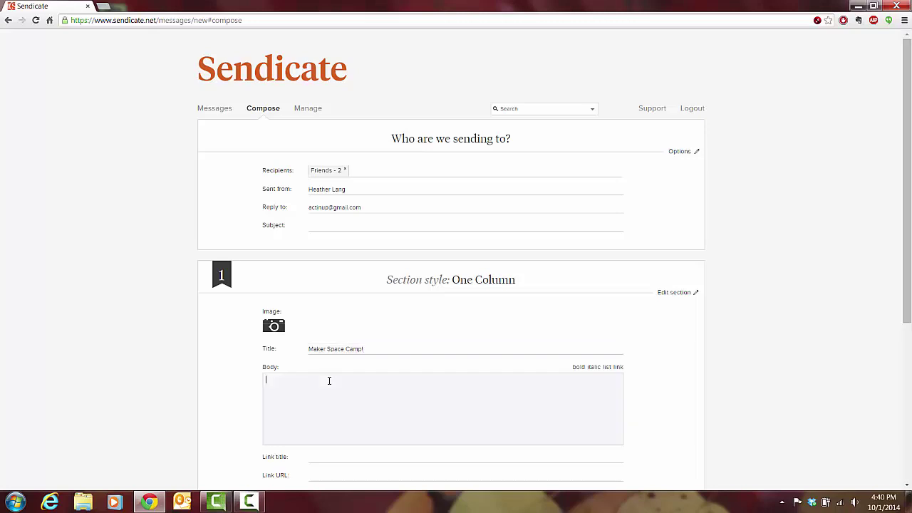
{"action": "type", "text": "Come and"}
{"action": "type", "text": "Space Camp"}
{"action": "type", "text": " this Saturding"}
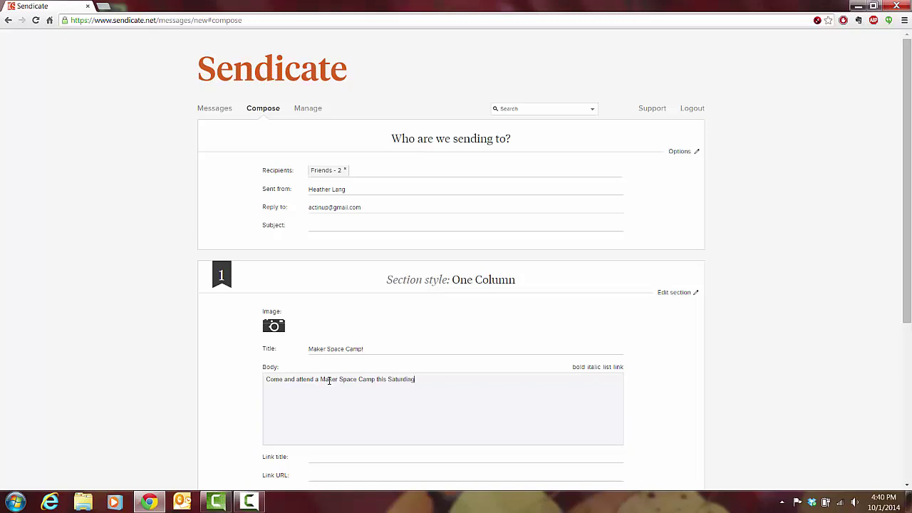
{"action": "key", "text": "BackSpace"}
{"action": "key", "text": "BackSpace"}
{"action": "key", "text": "BackSpace"}
{"action": "type", "text": "ay, "}
{"action": "type", "text": "Octo"}
{"action": "type", "text": "ber 2nd."}
{"action": "scroll", "coordinate": [203, 387], "scroll_direction": "down", "scroll_amount": 1}
- Insert the Printer photo from the Desktop into the one-column section
{"action": "scroll", "coordinate": [203, 387], "scroll_direction": "down", "scroll_amount": 1}
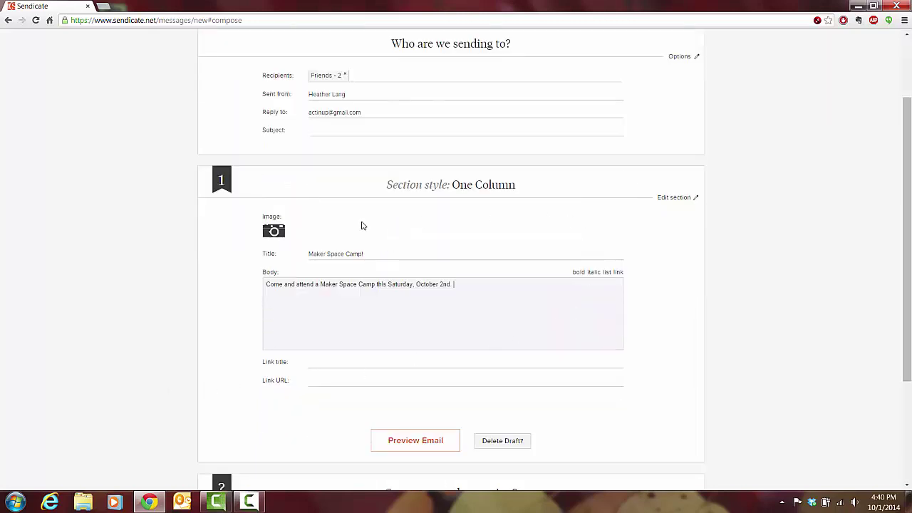
{"action": "left_click", "coordinate": [278, 232]}
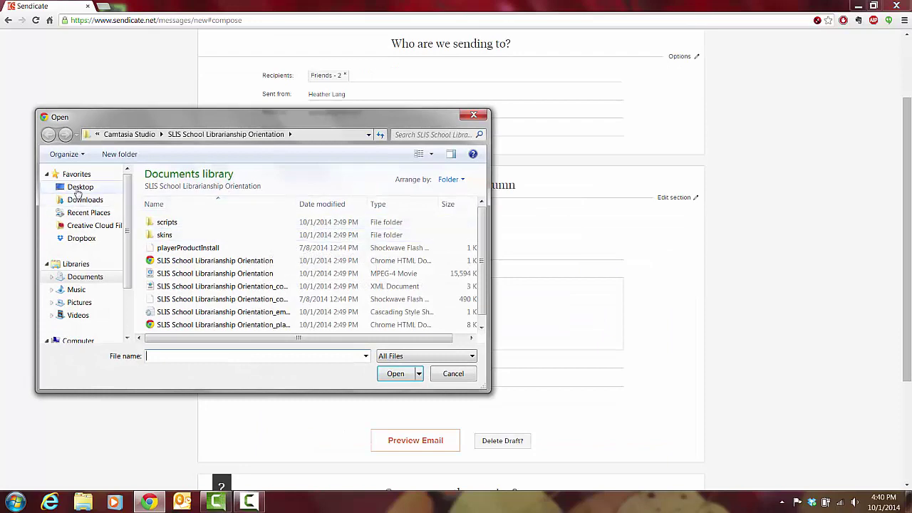
{"action": "left_click", "coordinate": [78, 187]}
{"action": "scroll", "coordinate": [481, 221], "scroll_direction": "down", "scroll_amount": 2}
{"action": "scroll", "coordinate": [360, 211], "scroll_direction": "down", "scroll_amount": 3}
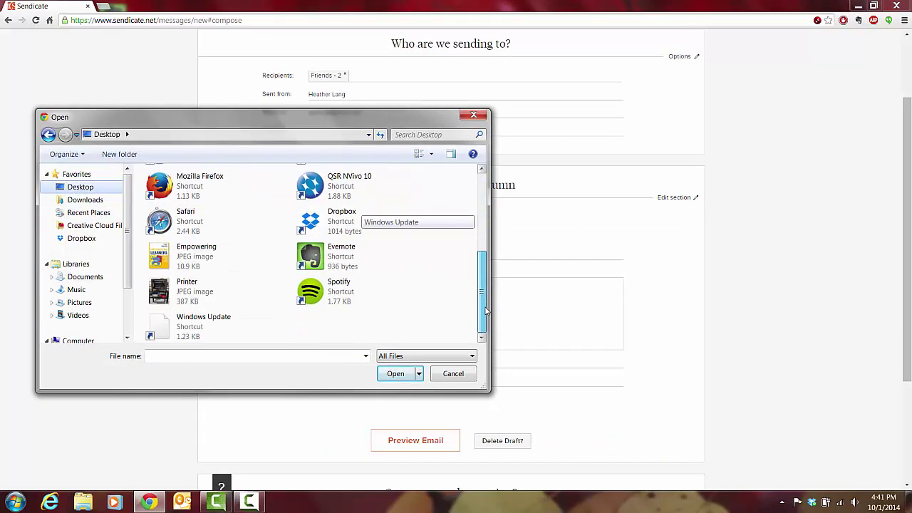
{"action": "left_click", "coordinate": [230, 297]}
{"action": "left_click", "coordinate": [395, 374]}
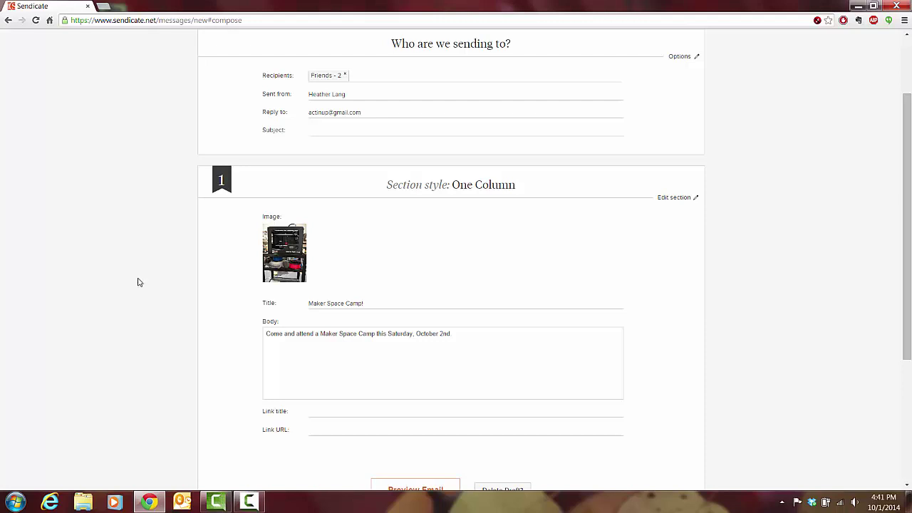
- Add a link titled 'Google map location' and fill in its link URL
{"action": "scroll", "coordinate": [171, 300], "scroll_direction": "down", "scroll_amount": 2}
{"action": "left_click", "coordinate": [333, 268]}
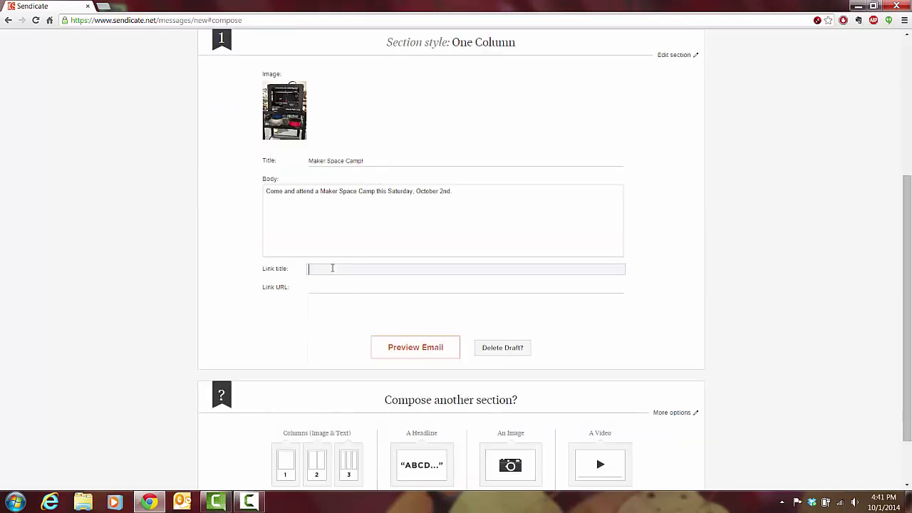
{"action": "type", "text": "Goo"}
{"action": "type", "text": "gle m"}
{"action": "type", "text": "ap locati"}
{"action": "type", "text": "on"}
{"action": "left_click", "coordinate": [326, 286]}
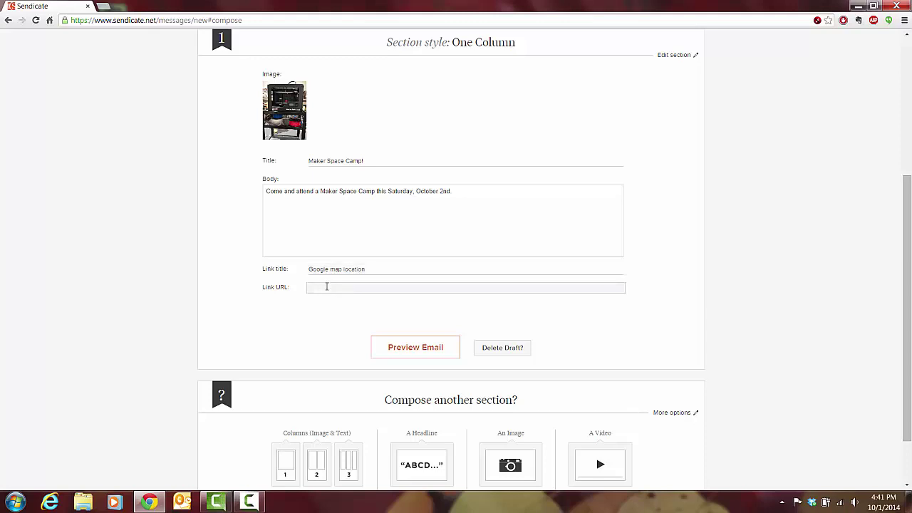
{"action": "type", "text": "Link"}
- Preview the email and switch its design to London
{"action": "left_click", "coordinate": [428, 349]}
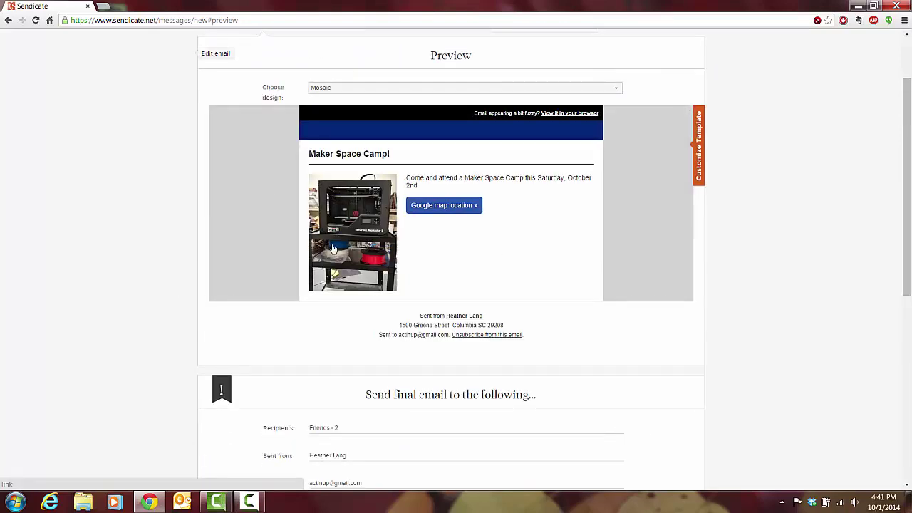
{"action": "left_click", "coordinate": [617, 89]}
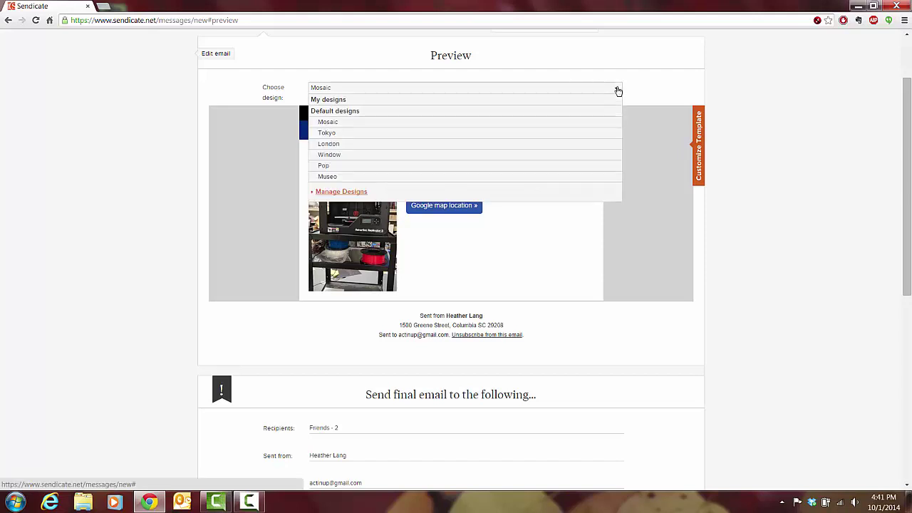
{"action": "left_click", "coordinate": [328, 144]}
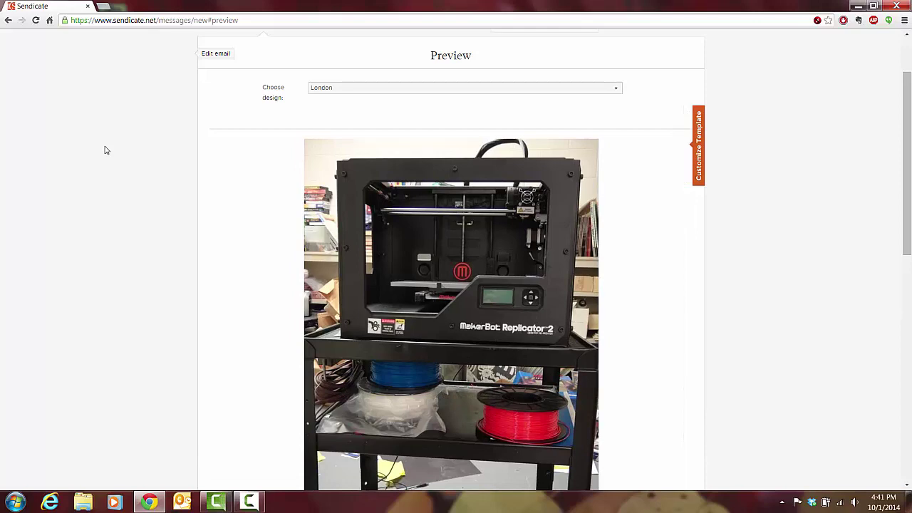
{"action": "scroll", "coordinate": [105, 150], "scroll_direction": "down", "scroll_amount": 3}
{"action": "scroll", "coordinate": [105, 150], "scroll_direction": "down", "scroll_amount": 2}
{"action": "scroll", "coordinate": [104, 149], "scroll_direction": "up", "scroll_amount": 3}
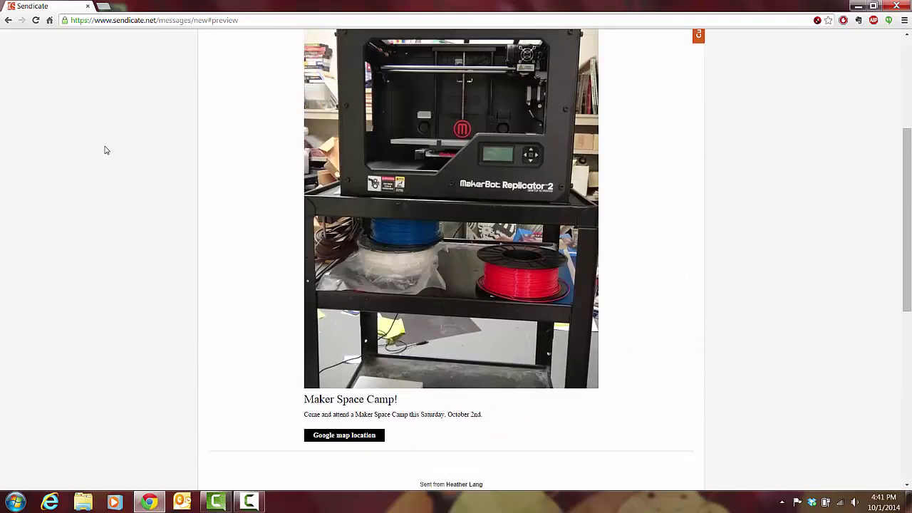
{"action": "scroll", "coordinate": [104, 150], "scroll_direction": "up", "scroll_amount": 3}
- Switch the preview to the Museo design and review it
{"action": "left_click", "coordinate": [617, 174]}
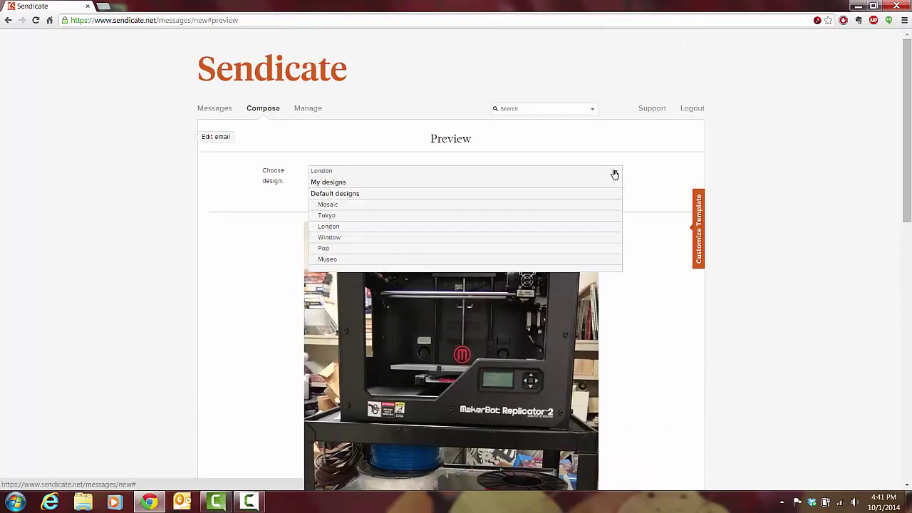
{"action": "left_click", "coordinate": [328, 259]}
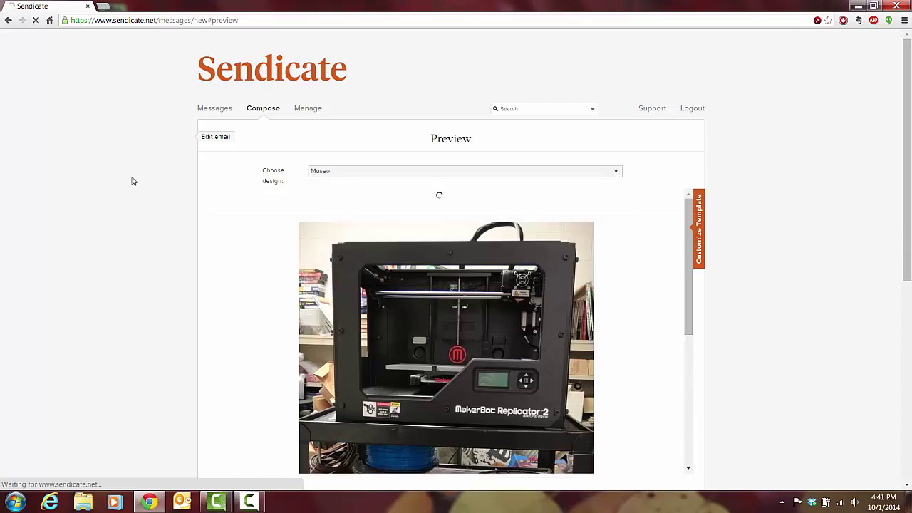
{"action": "scroll", "coordinate": [123, 178], "scroll_direction": "down", "scroll_amount": 2}
{"action": "scroll", "coordinate": [122, 178], "scroll_direction": "down", "scroll_amount": 3}
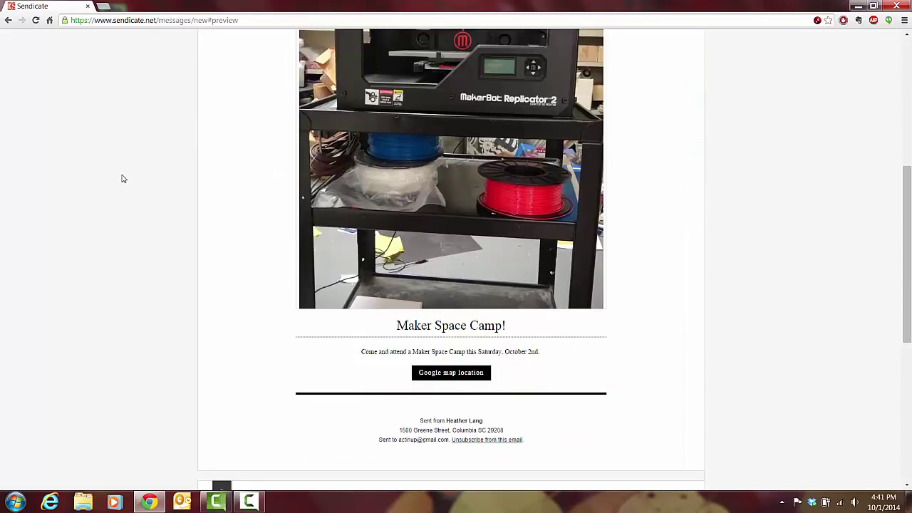
{"action": "scroll", "coordinate": [123, 178], "scroll_direction": "up", "scroll_amount": 5}
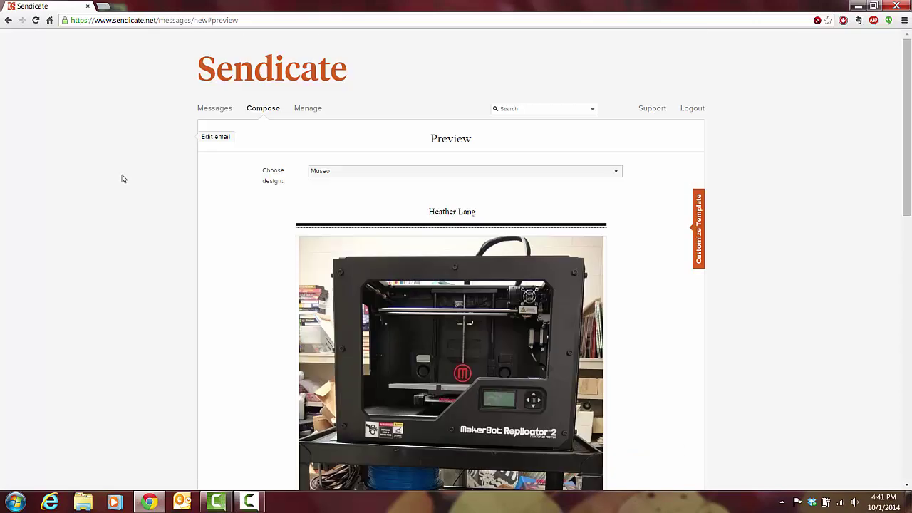
- Apply the Tokyo design and scroll down to the final-send form
{"action": "left_click", "coordinate": [619, 176]}
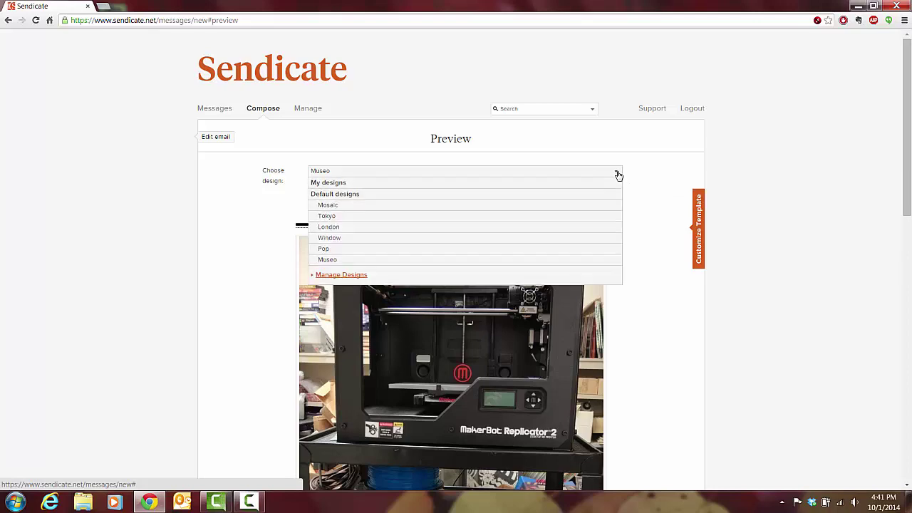
{"action": "left_click", "coordinate": [333, 215]}
{"action": "scroll", "coordinate": [116, 201], "scroll_direction": "down", "scroll_amount": 1}
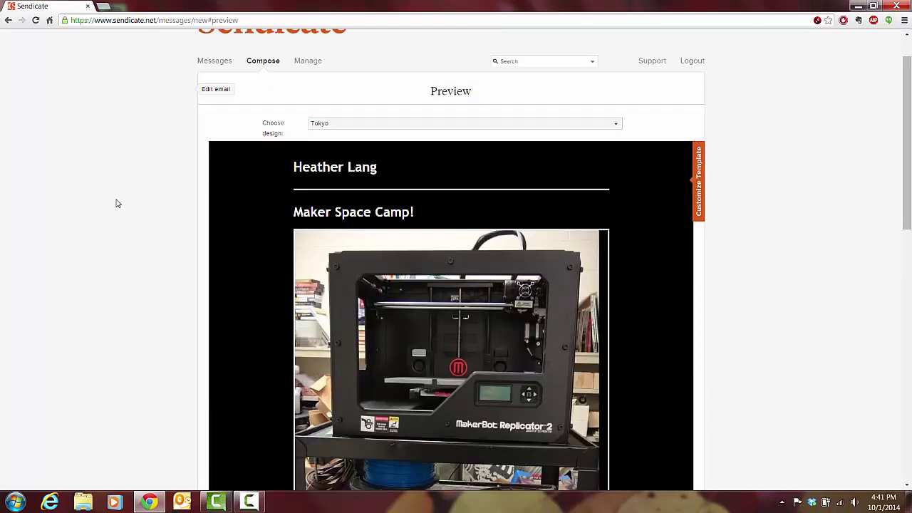
{"action": "scroll", "coordinate": [118, 203], "scroll_direction": "down", "scroll_amount": 4}
{"action": "scroll", "coordinate": [116, 204], "scroll_direction": "down", "scroll_amount": 1}
{"action": "scroll", "coordinate": [116, 204], "scroll_direction": "down", "scroll_amount": 1}
{"action": "scroll", "coordinate": [116, 204], "scroll_direction": "down", "scroll_amount": 2}
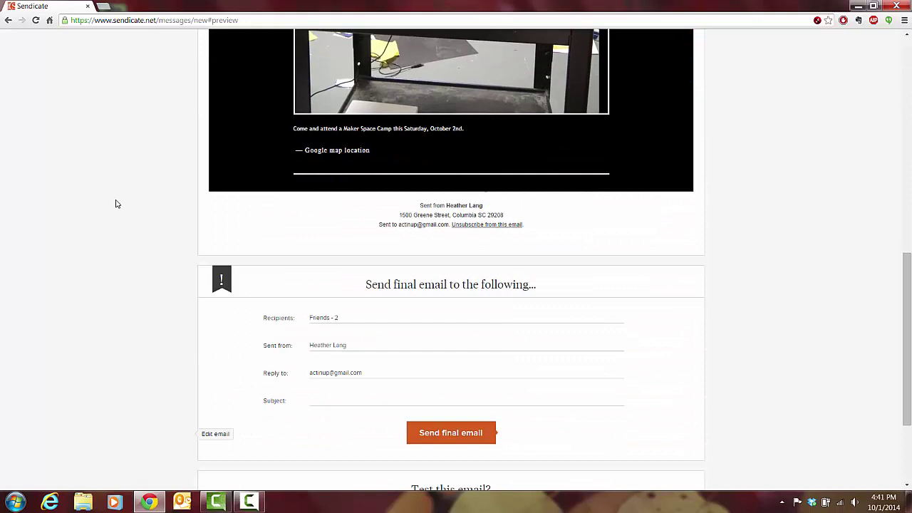
{"action": "scroll", "coordinate": [116, 204], "scroll_direction": "down", "scroll_amount": 2}
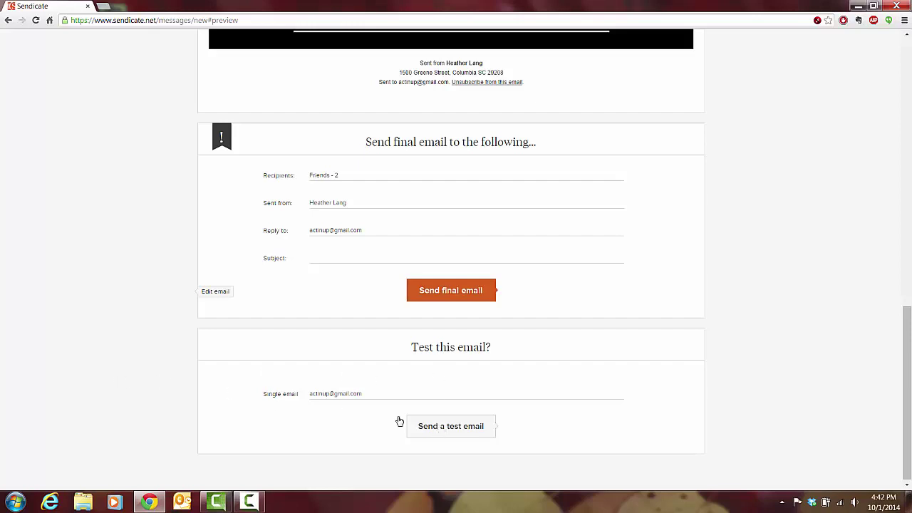
{"action": "scroll", "coordinate": [190, 328], "scroll_direction": "up", "scroll_amount": 3}
{"action": "scroll", "coordinate": [188, 326], "scroll_direction": "up", "scroll_amount": 7}
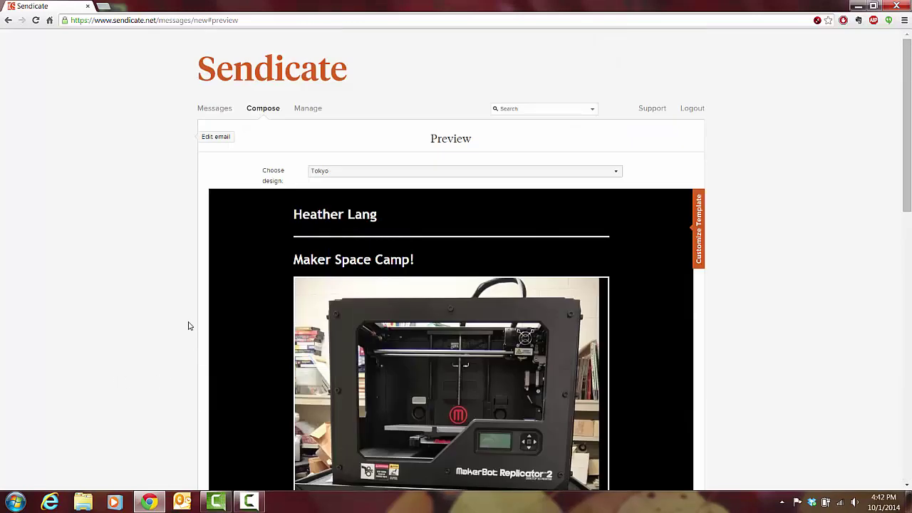